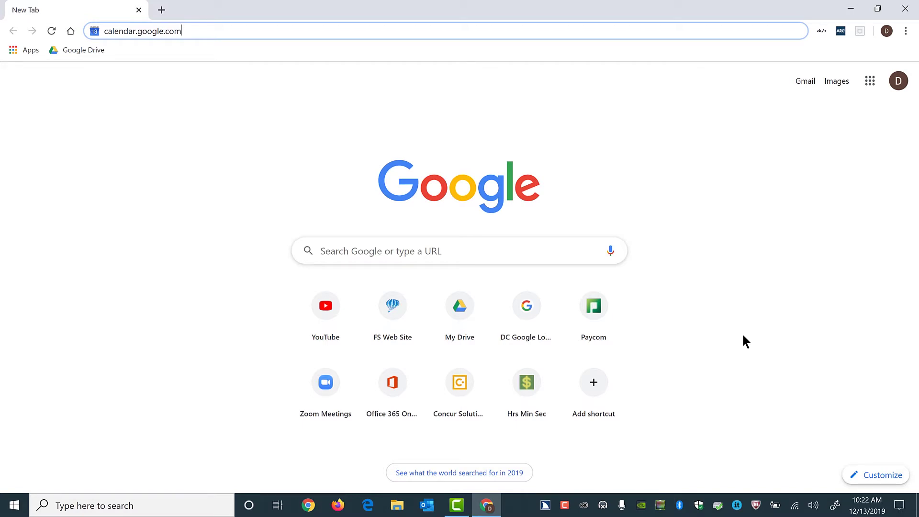
- Load Google Calendar and bring up the JAWS form-field list for the December 2019 page
key(Return)
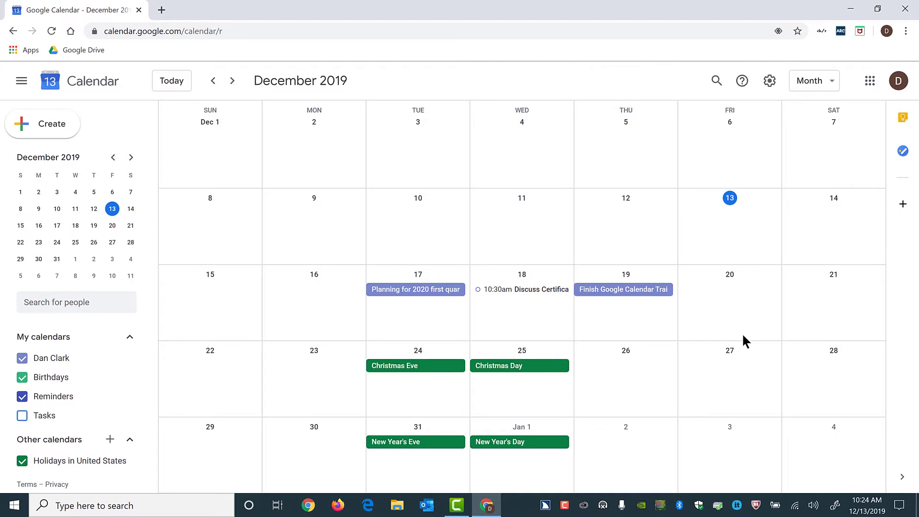
key(Insert+F5)
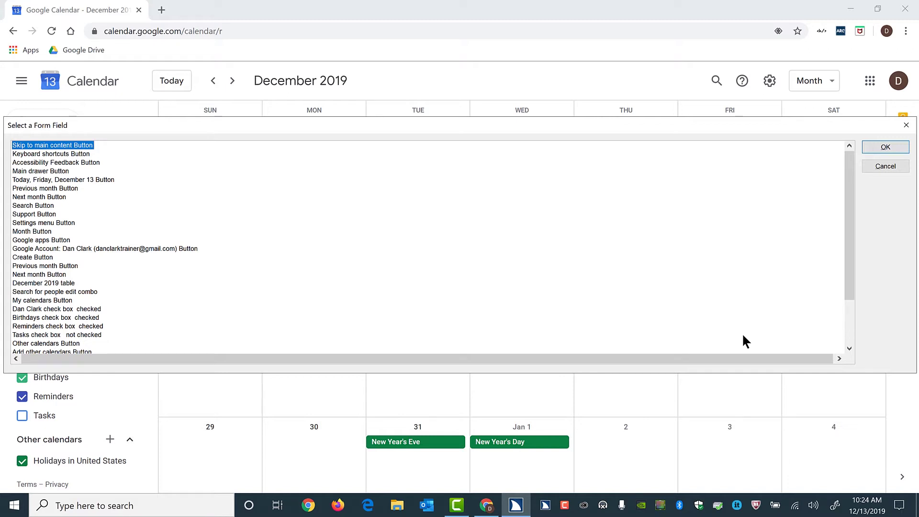
- Jump from the JAWS form-field list to the Settings menu button
key(s)
key(s)
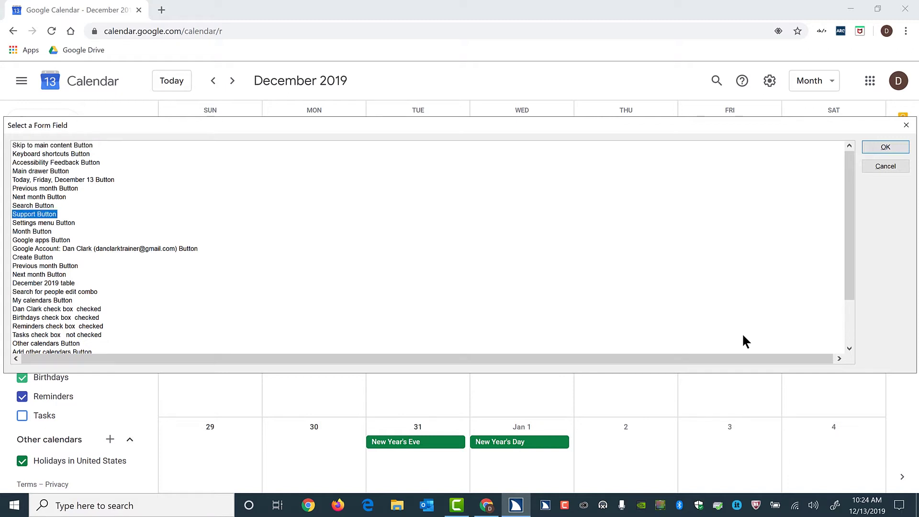
key(s)
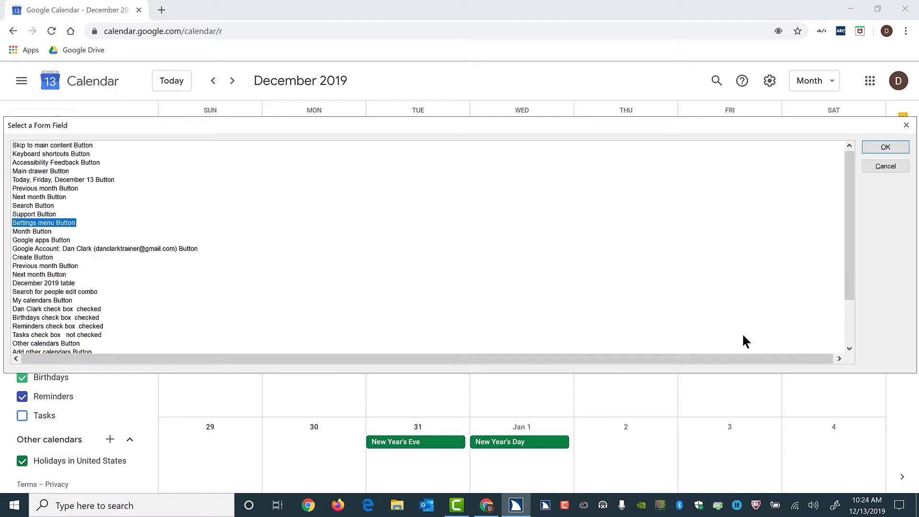
key(Return)
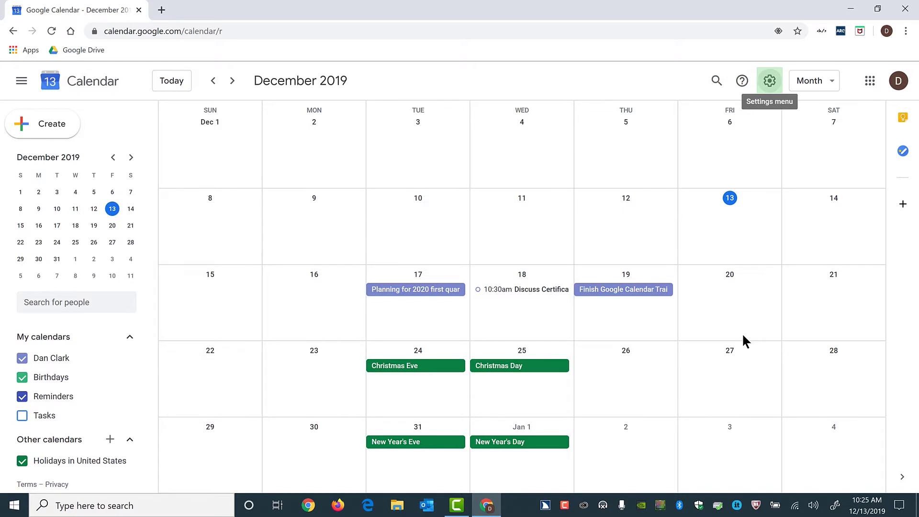
- Reach the General settings page at Language and region (English US, United States)
key(Return)
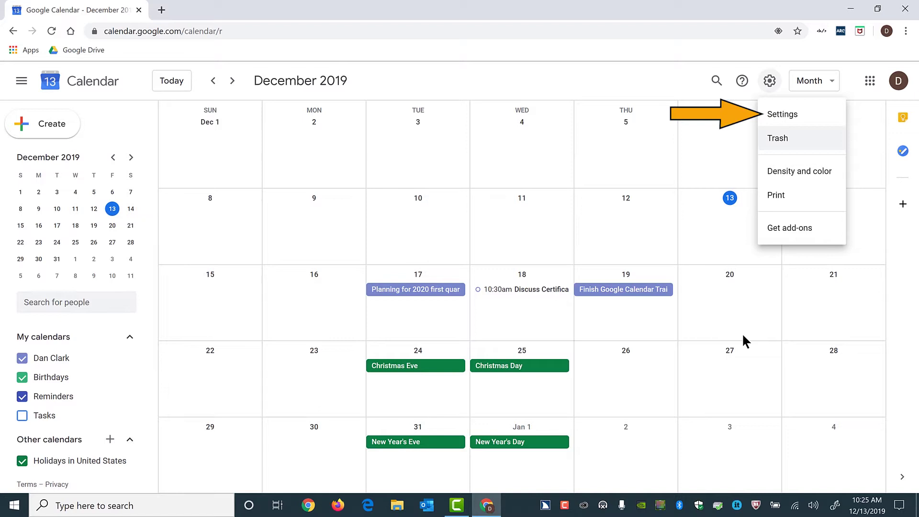
key(Up)
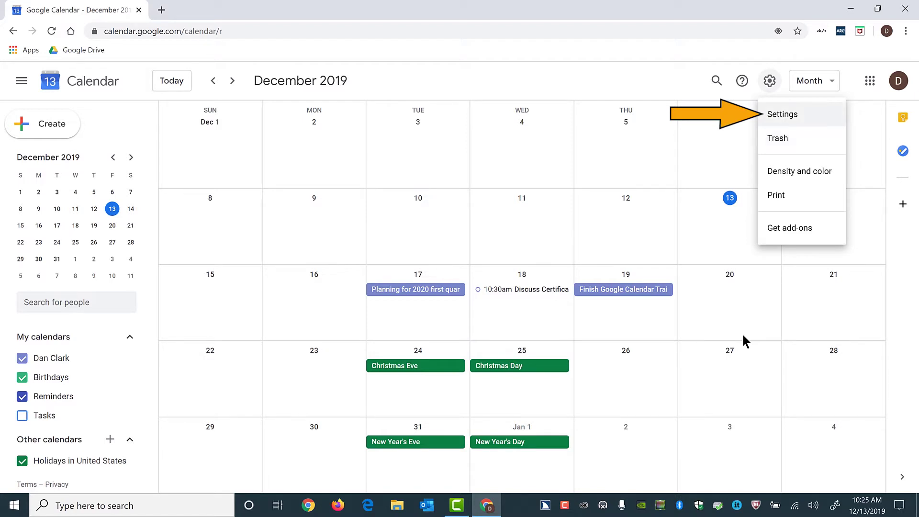
key(Return)
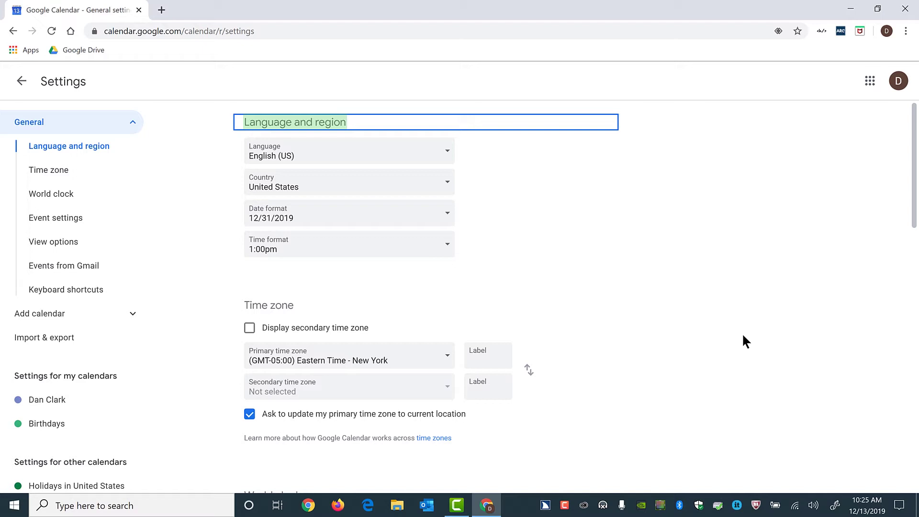
key(h)
key(Tab)
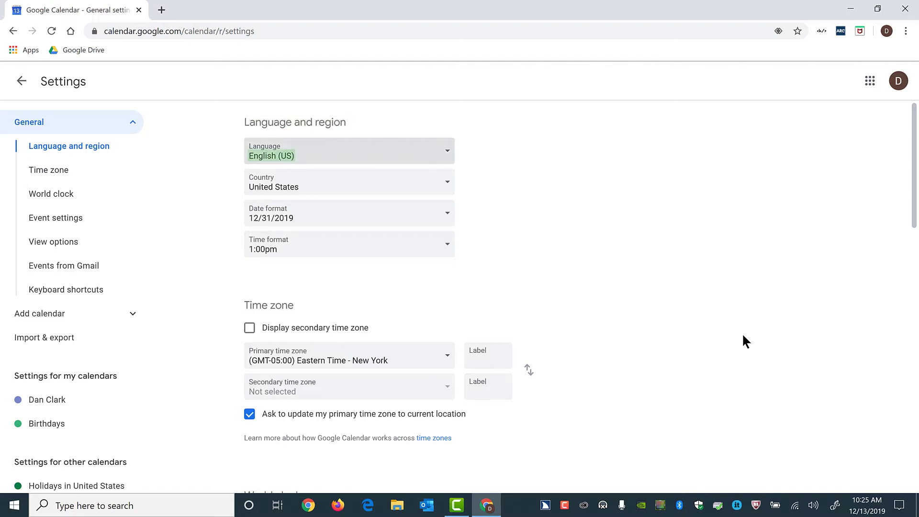
key(Tab)
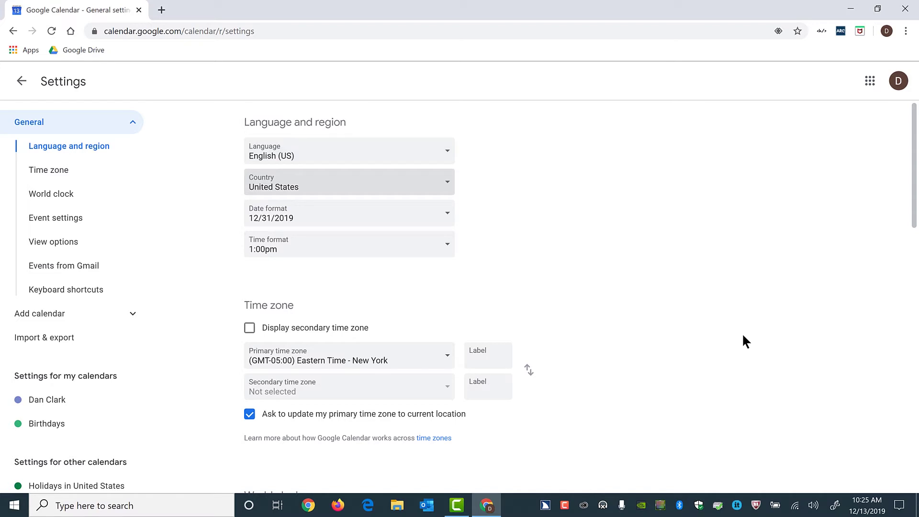
key(Tab)
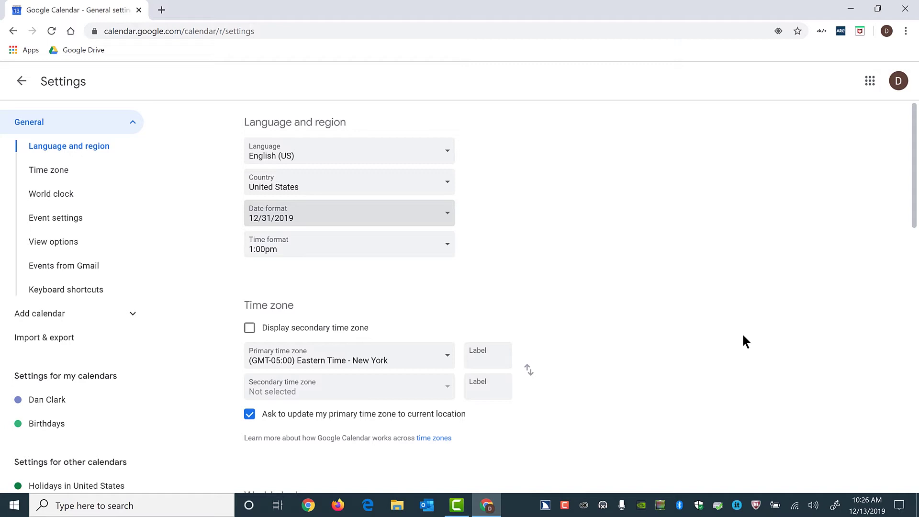
key(Tab)
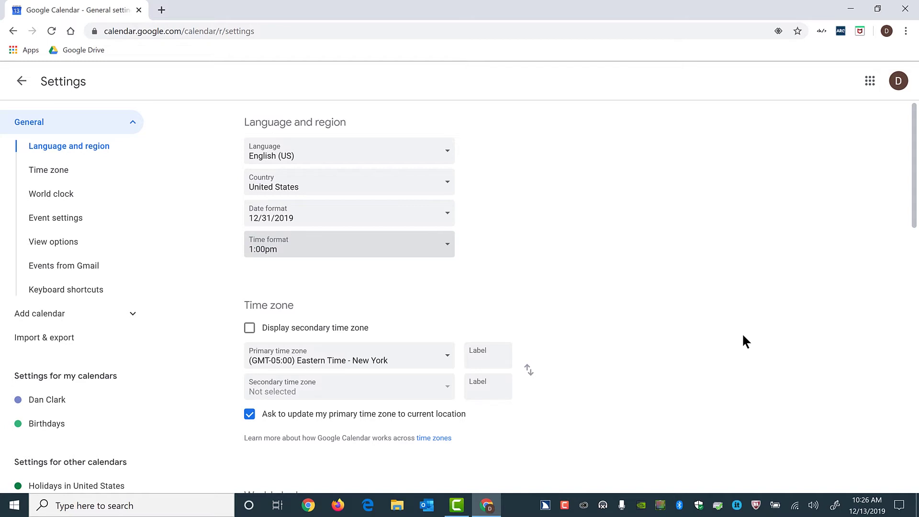
key(Tab)
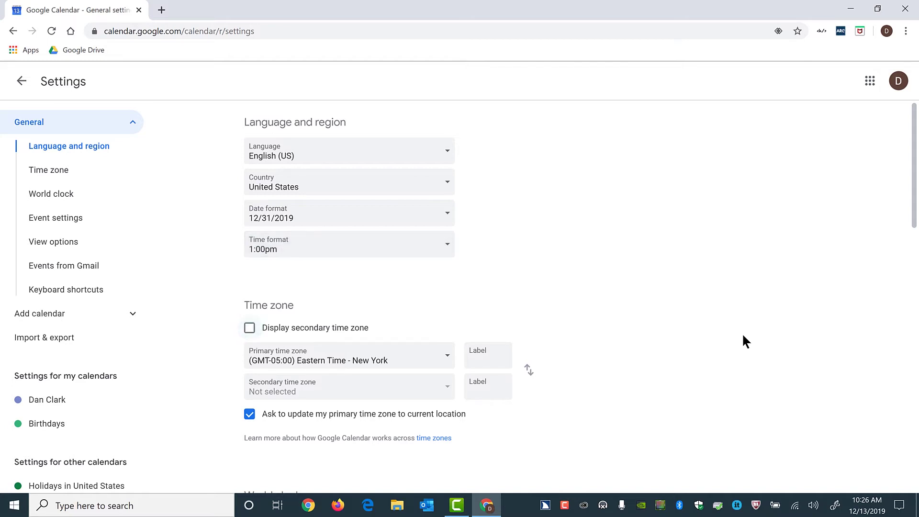
key(Tab)
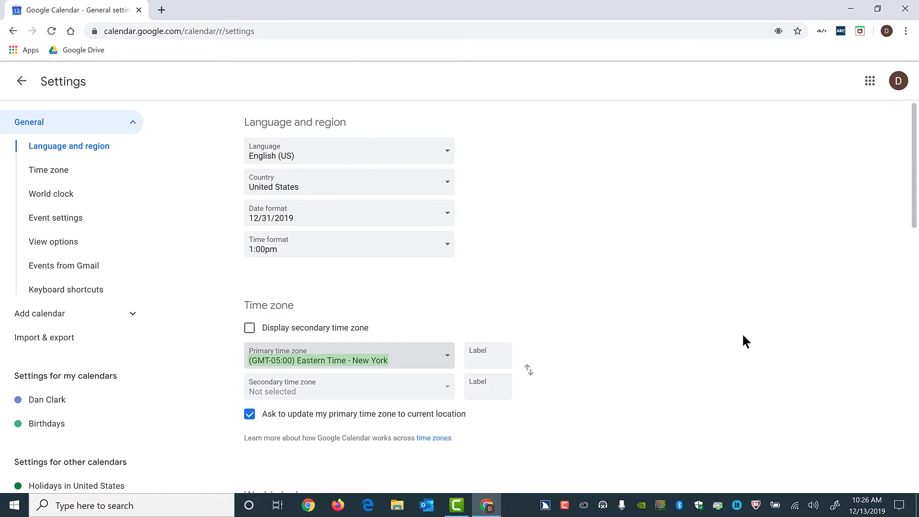
key(Tab)
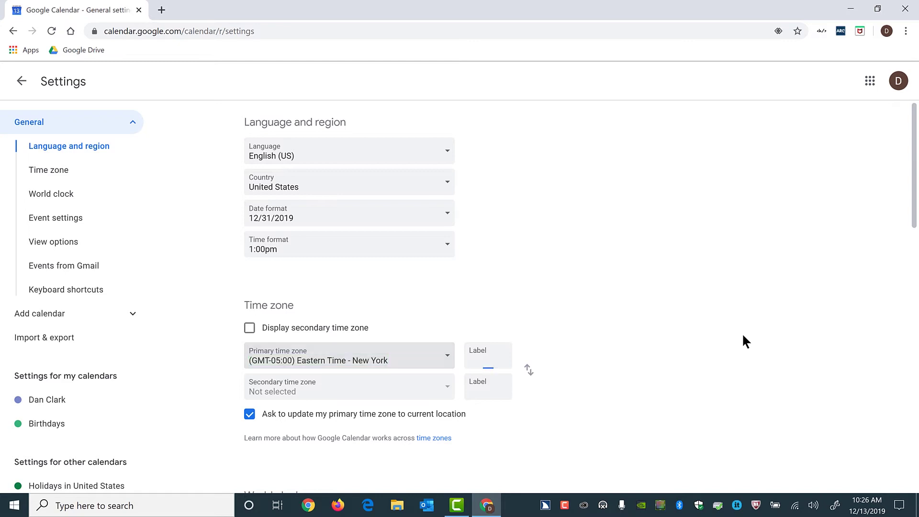
key(Tab)
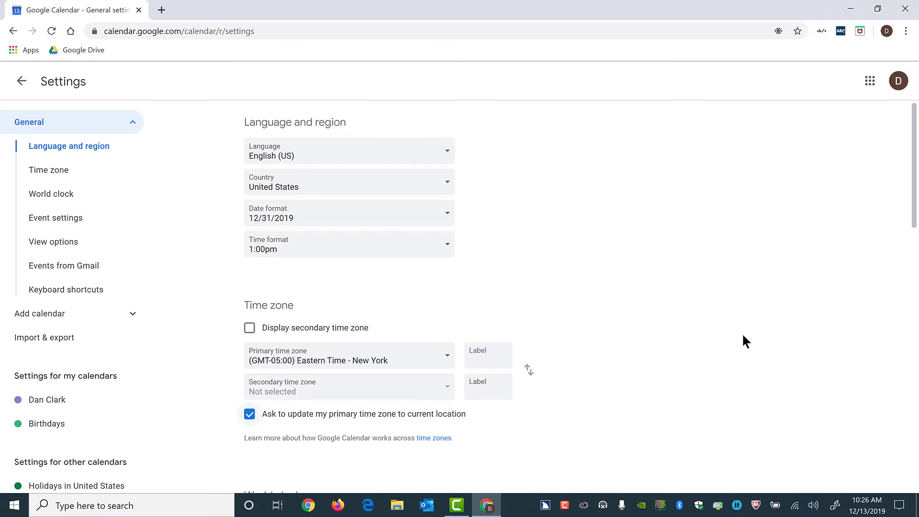
key(h)
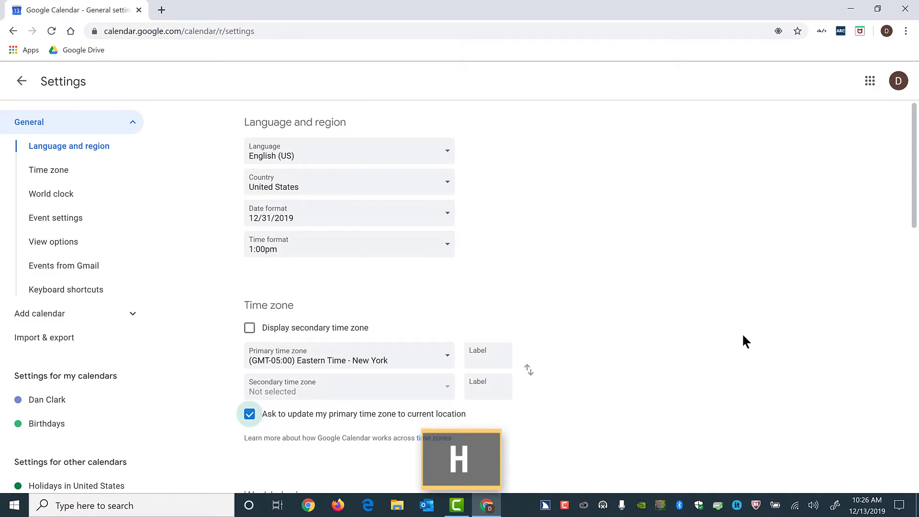
scroll(746, 342, down, 5)
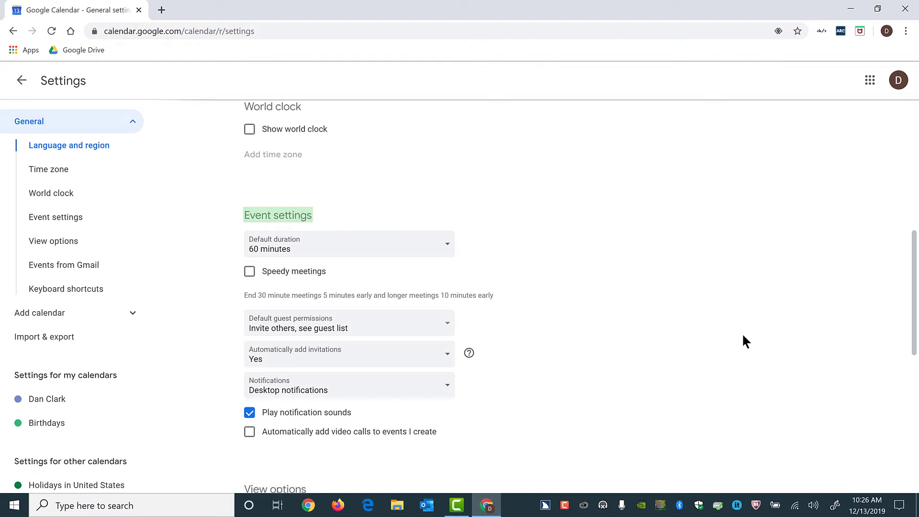
key(Tab)
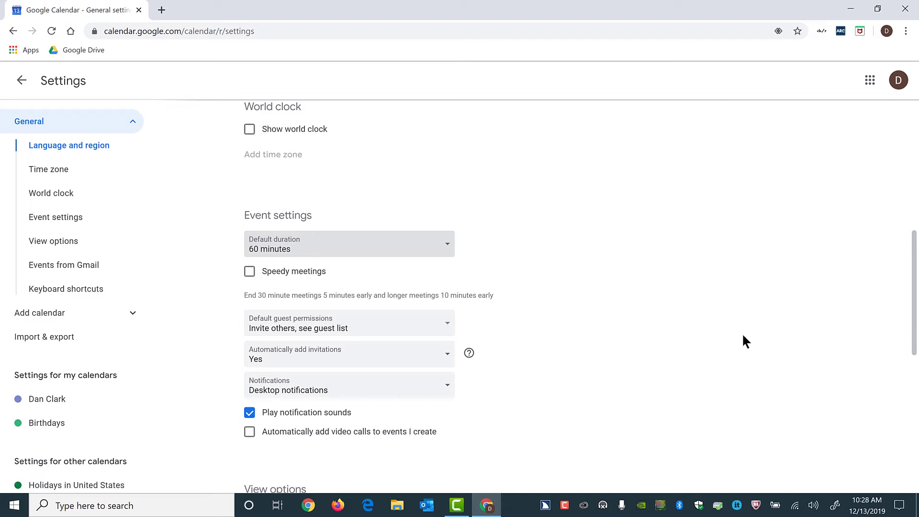
key(Tab)
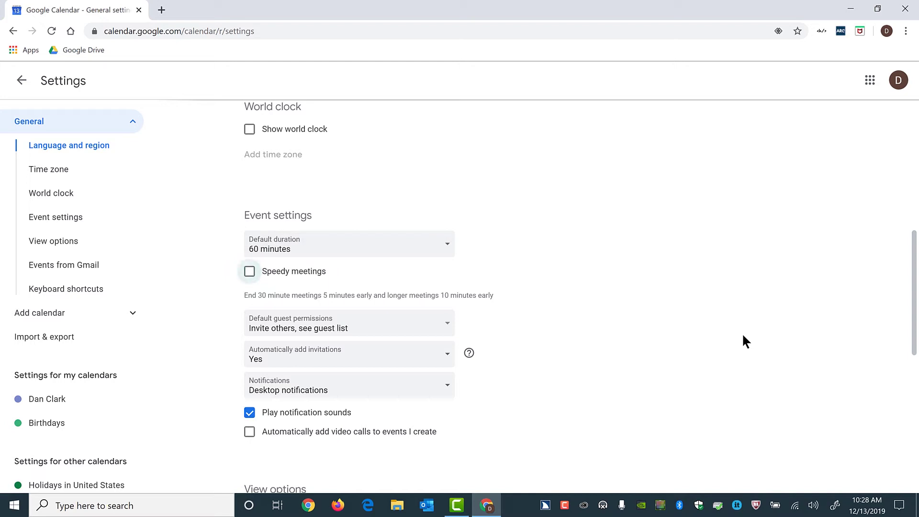
key(Tab)
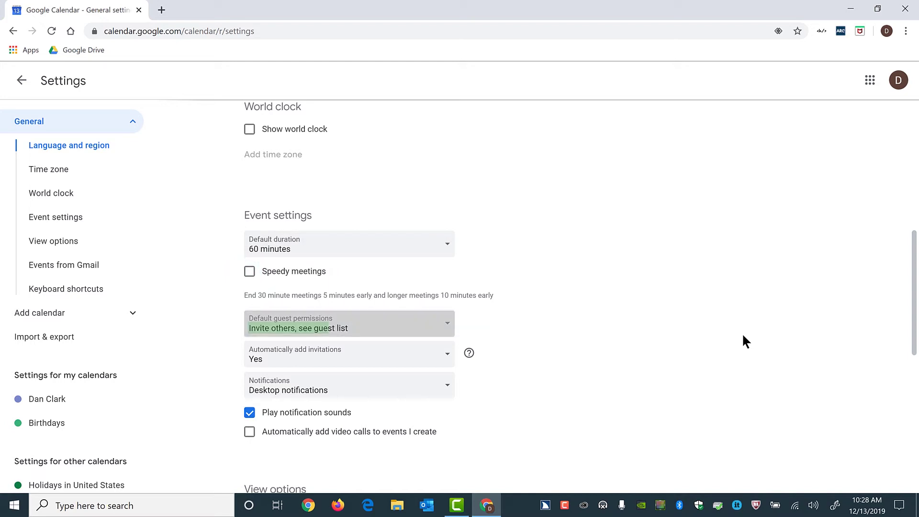
key(Tab)
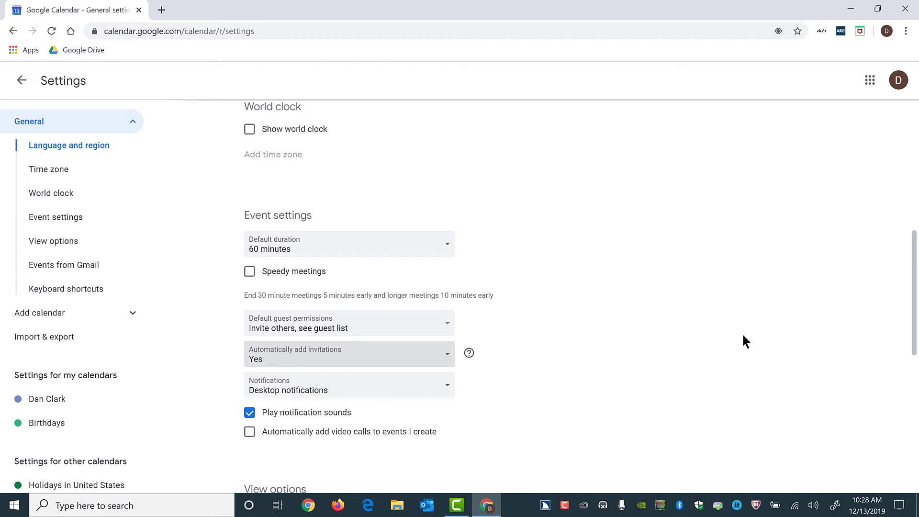
key(Tab)
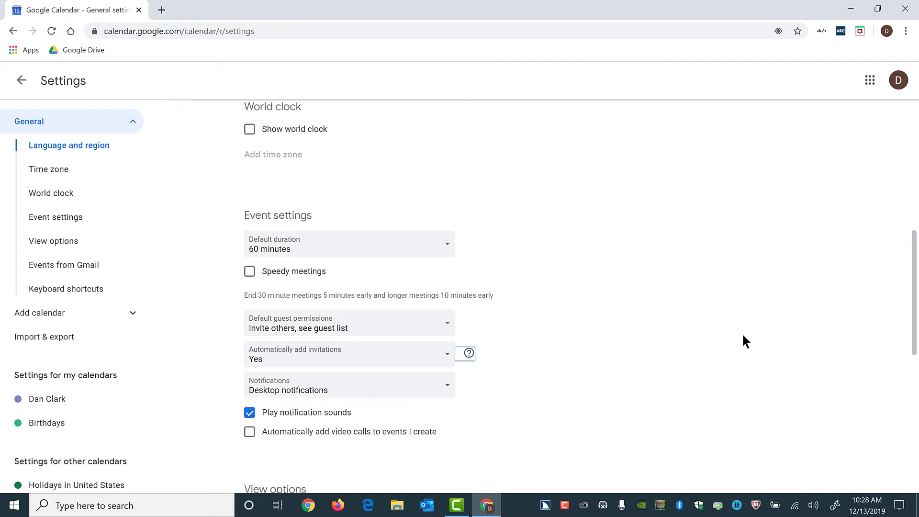
key(Tab)
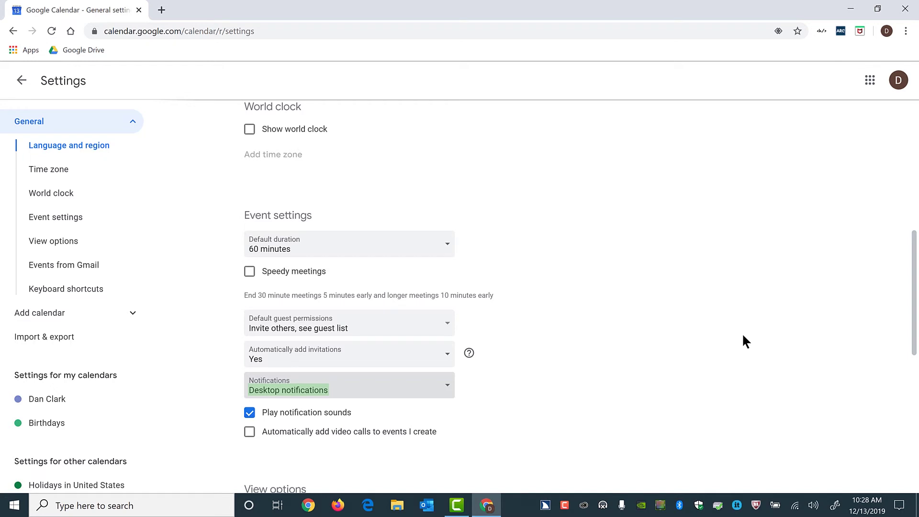
key(Tab)
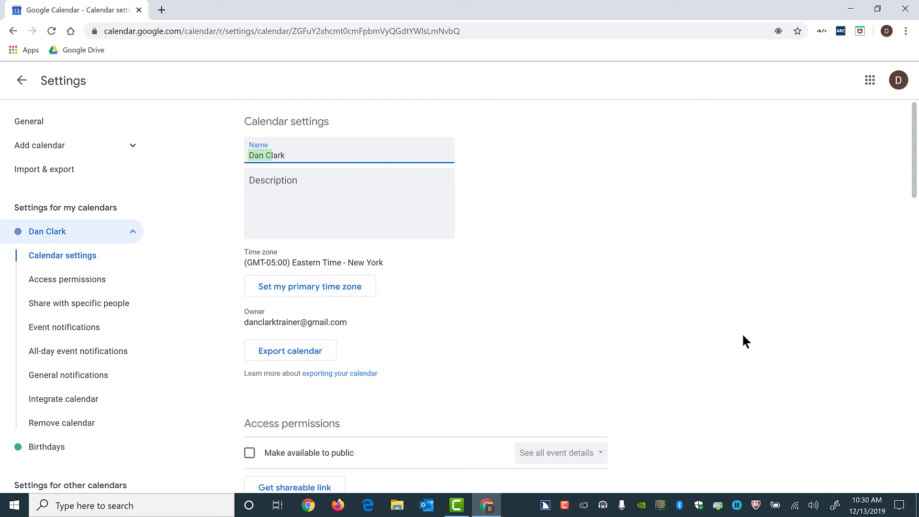
- Move through the Dan Clark calendar's Name, Description and primary time zone fields
key(ctrl+a)
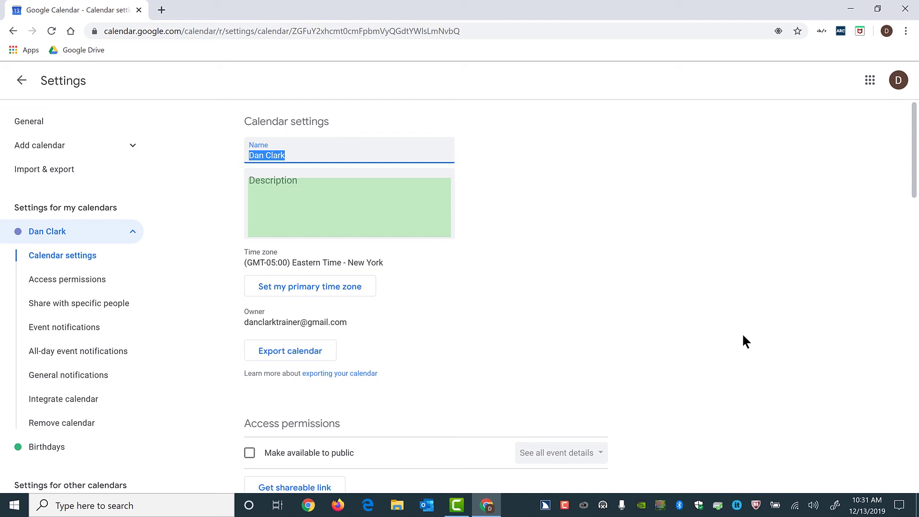
key(Tab)
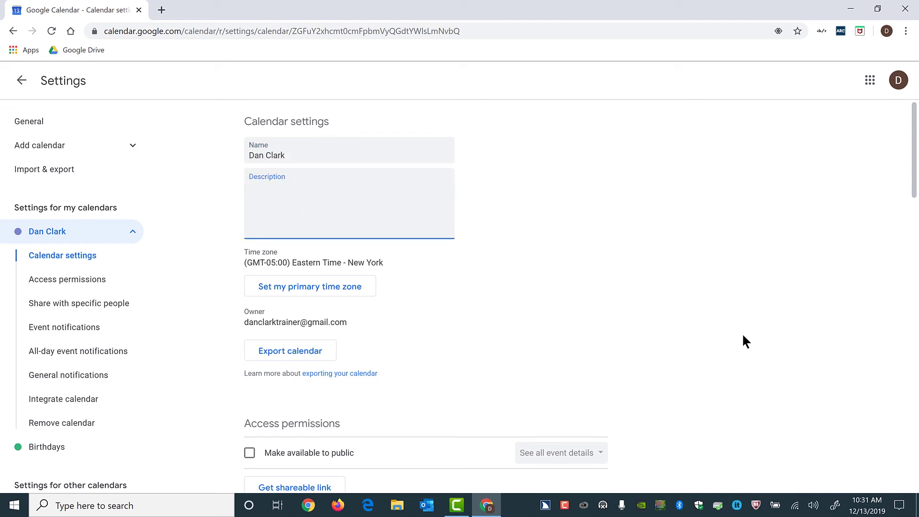
key(Tab)
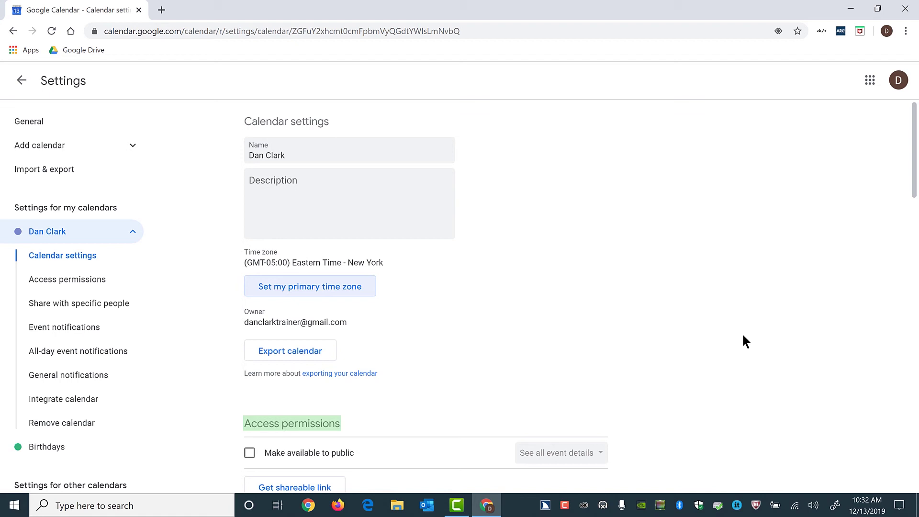
scroll(745, 340, down, 5)
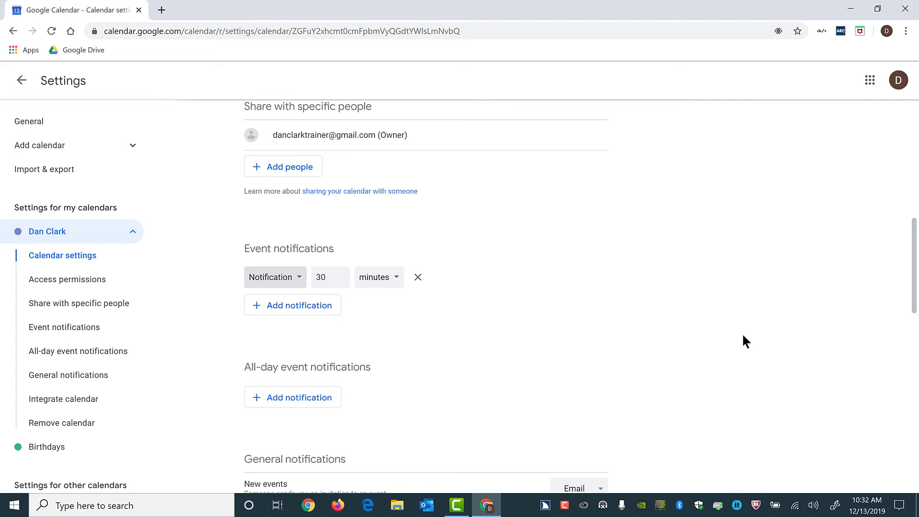
- Review the single notification's 30-minute amount, time unit and Remove option
key(Tab)
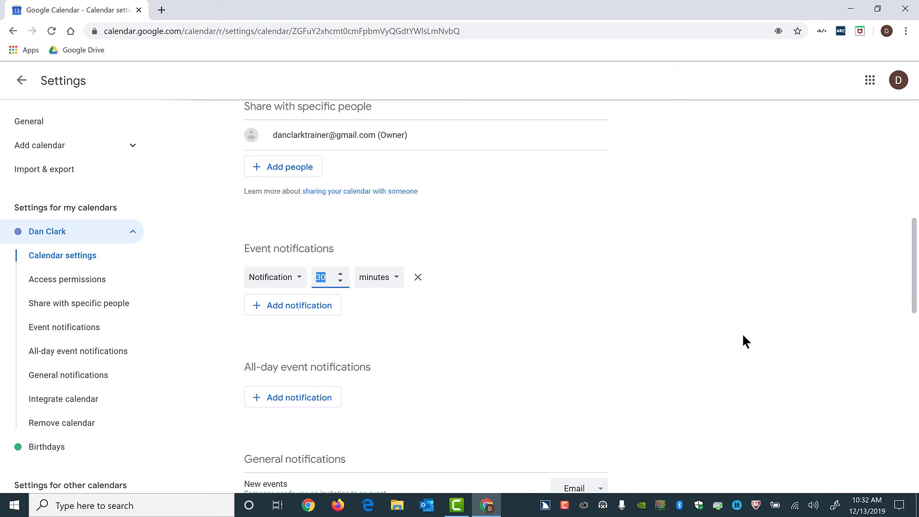
key(Right)
key(Tab)
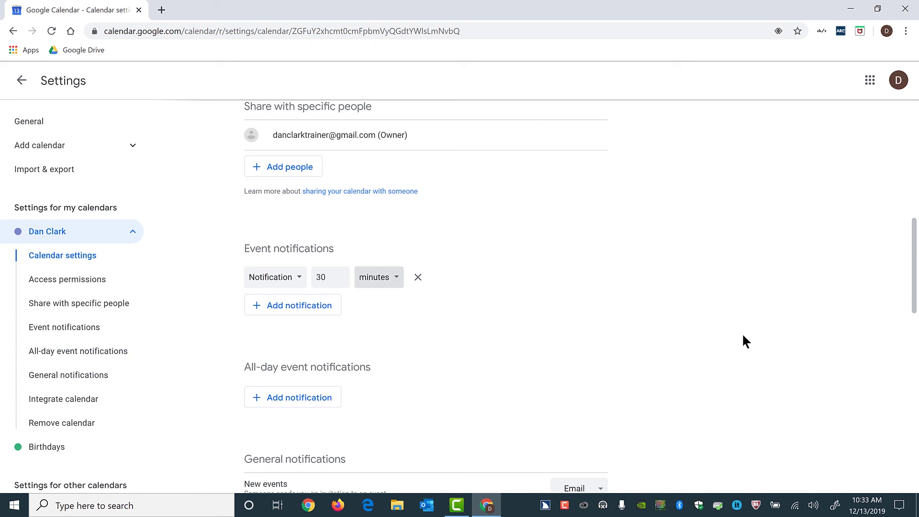
key(Tab)
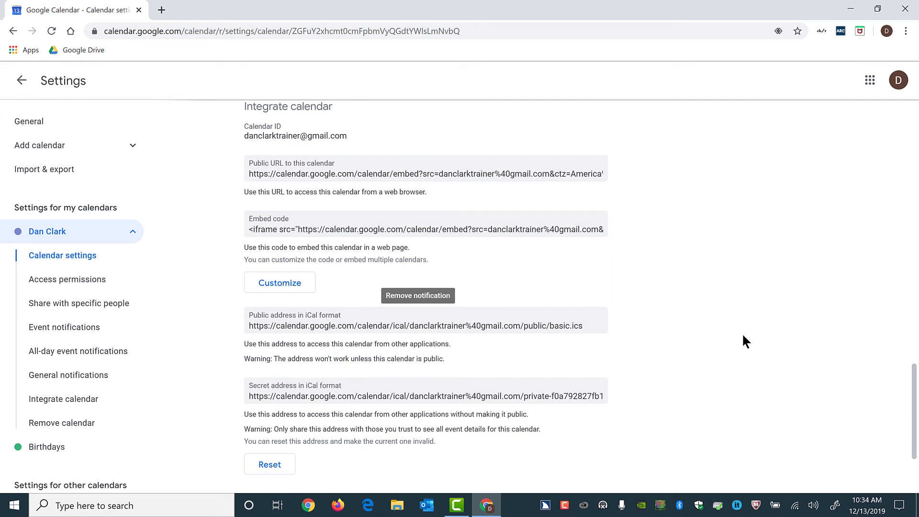
scroll(744, 341, down, 2)
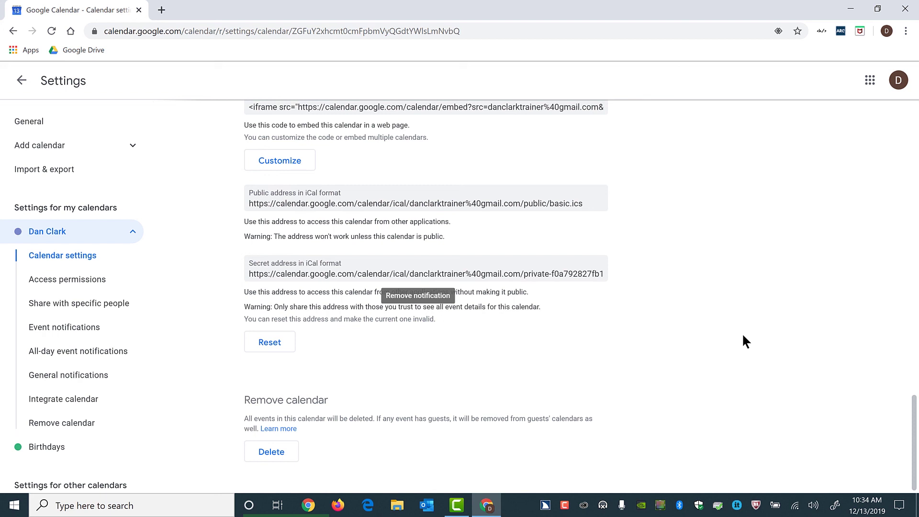
- Go back to General settings, then leave settings for the December 2019 month view
key(alt+Left)
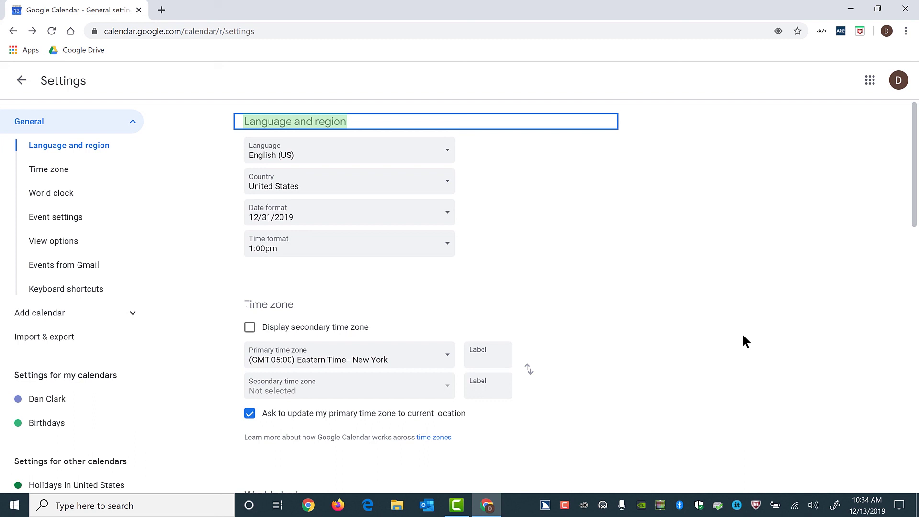
key(Escape)
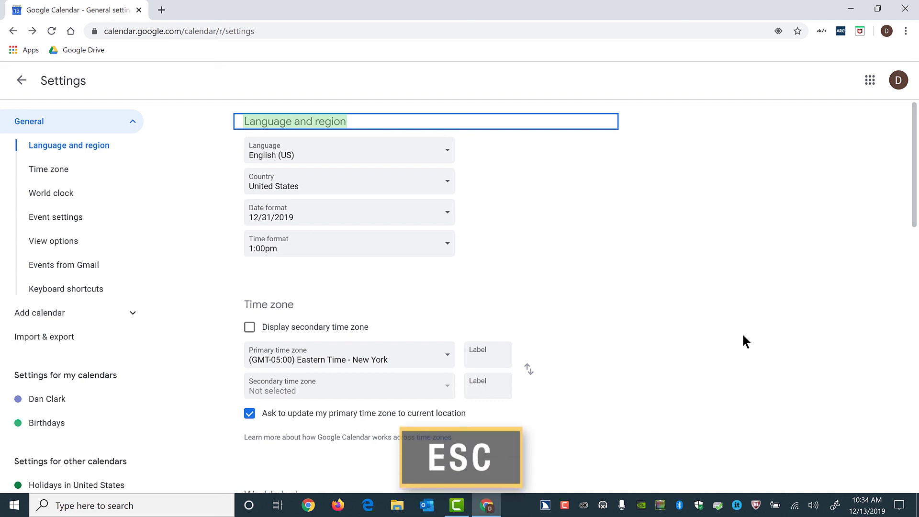
- Return to the December 2019 month view with its planning, certification and holiday events
key(Escape)
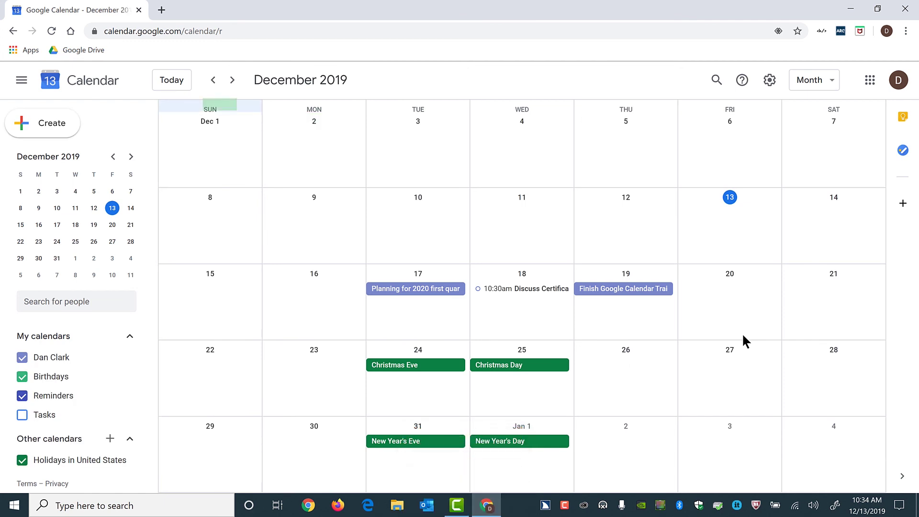